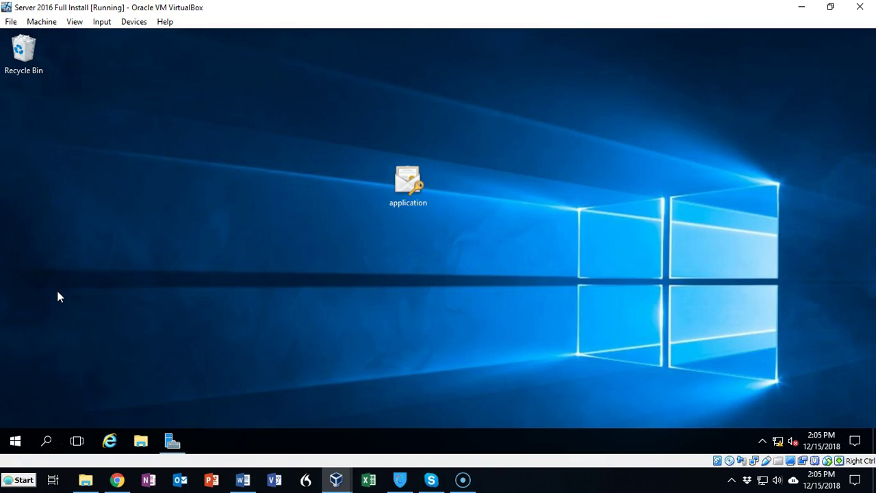
# - Open the \\dc1 network location through the Run dialog
pyautogui.click(60, 288)
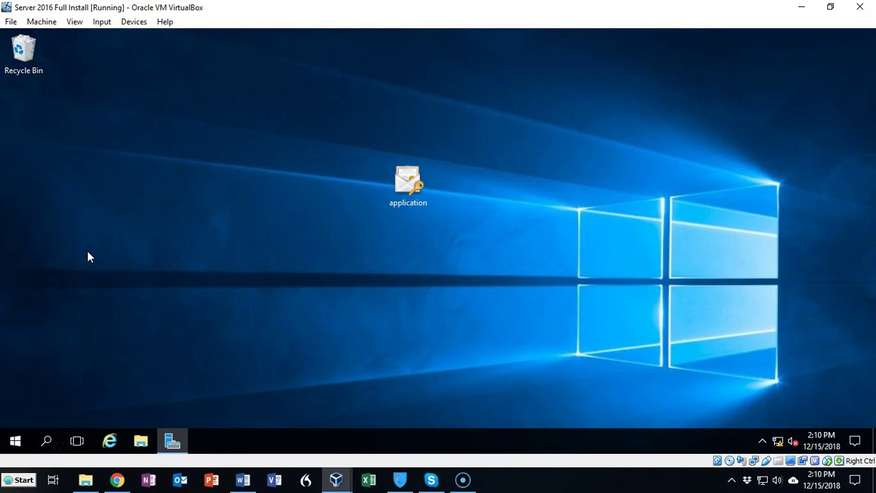
pyautogui.click(101, 237)
pyautogui.press('super+r')
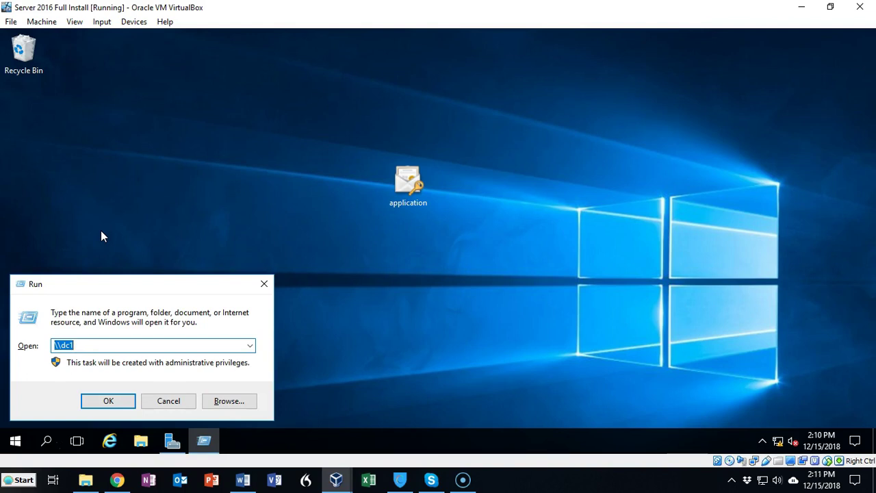
pyautogui.click(94, 345)
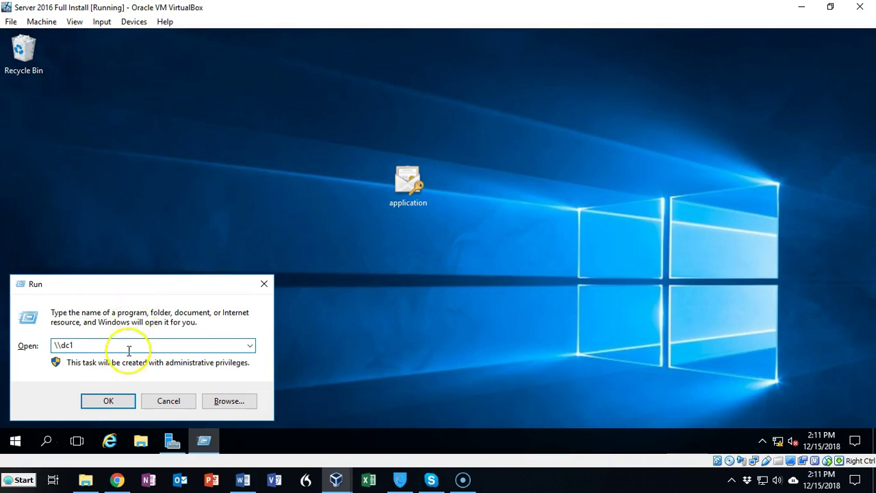
pyautogui.click(116, 402)
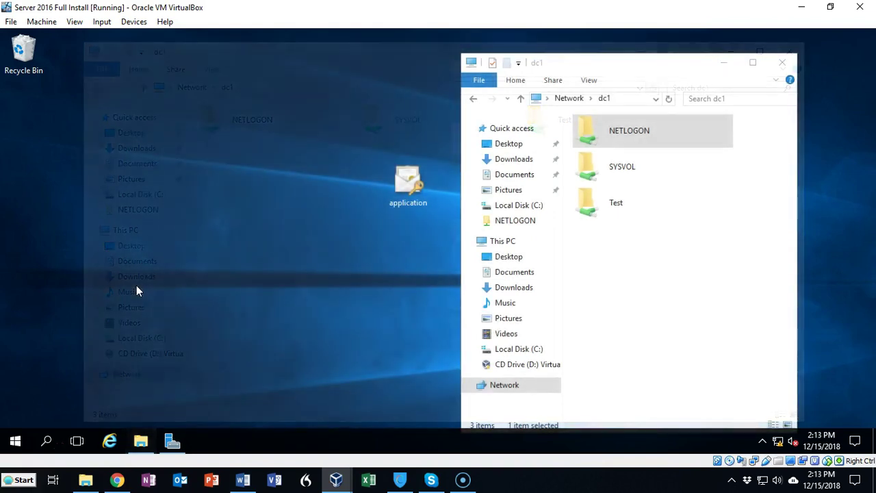
# - Copy the application certificate file from the desktop into the NETLOGON share on dc1
pyautogui.doubleClick(410, 180)
pyautogui.moveTo(421, 177); pyautogui.dragTo(627, 133)
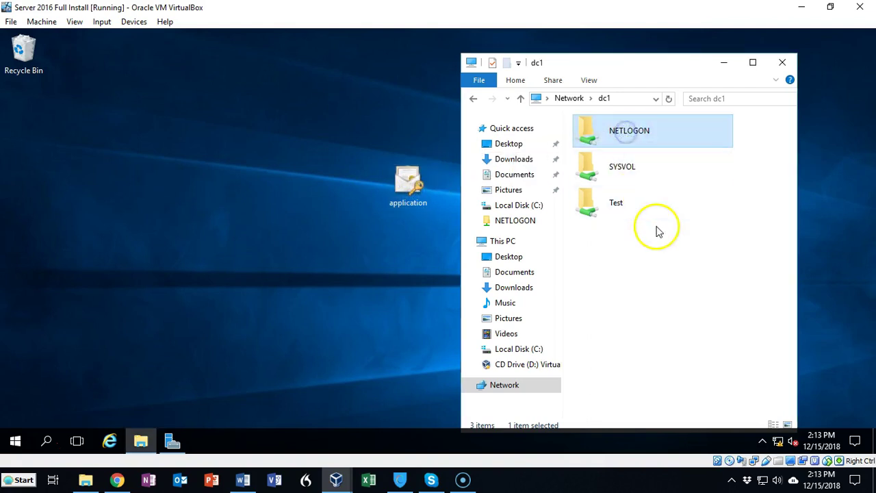
pyautogui.doubleClick(626, 135)
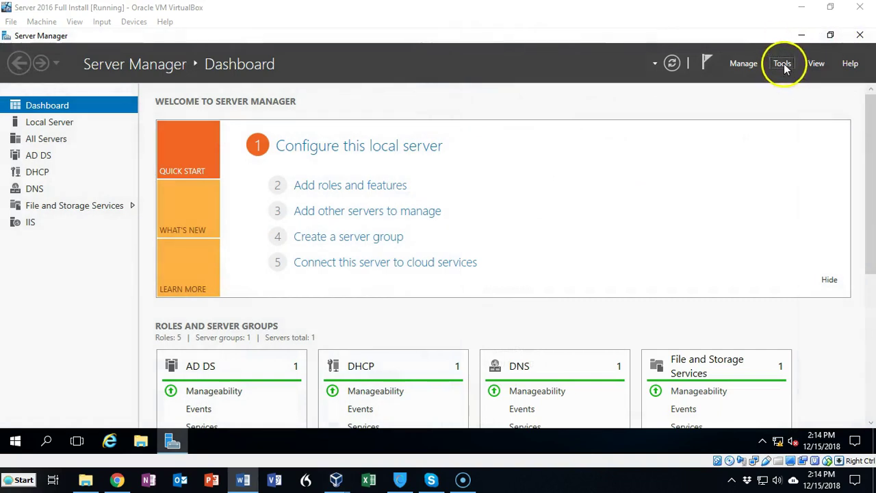
# - Open Group Policy Management and expand the forest down to the contents of the us.syberoffense.com domain
pyautogui.click(784, 64)
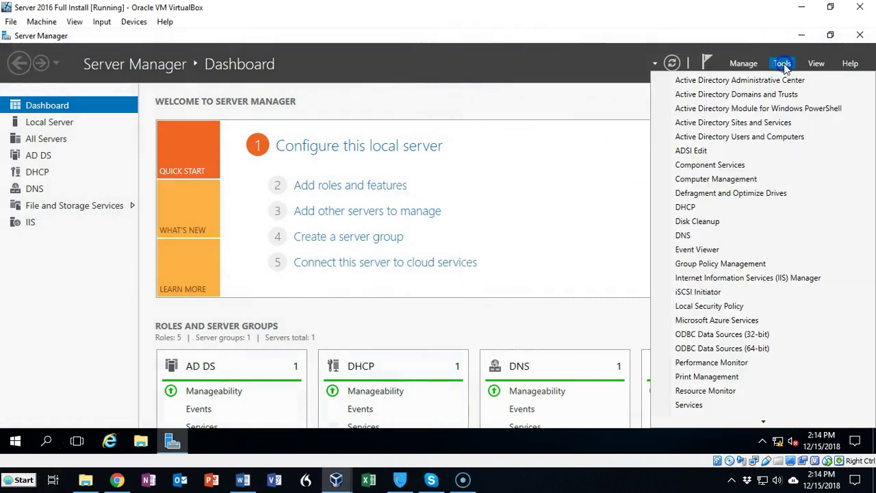
pyautogui.click(758, 267)
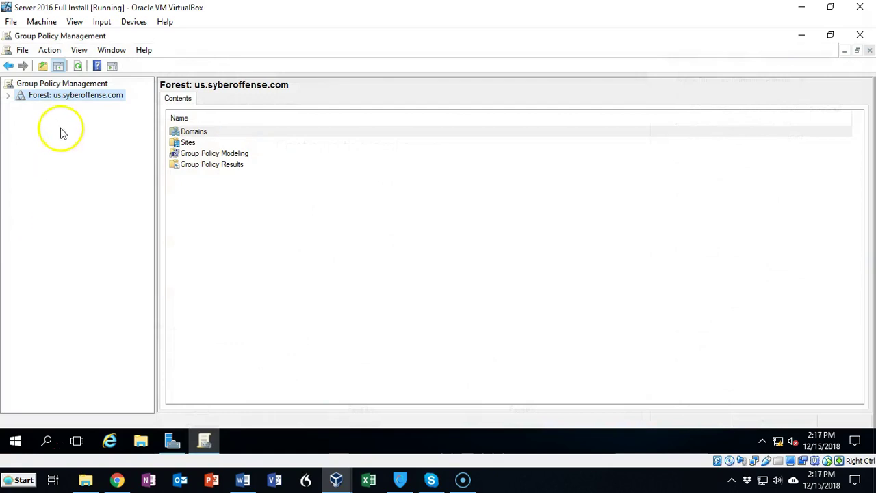
pyautogui.click(9, 97)
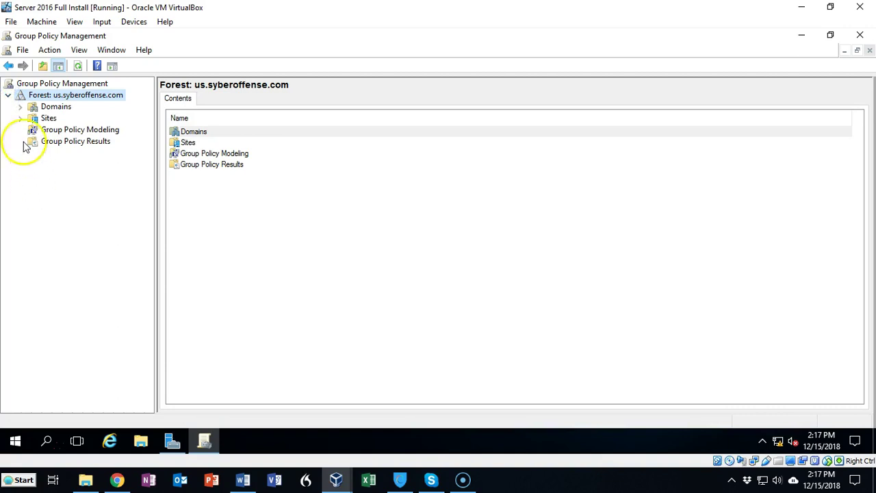
pyautogui.click(21, 107)
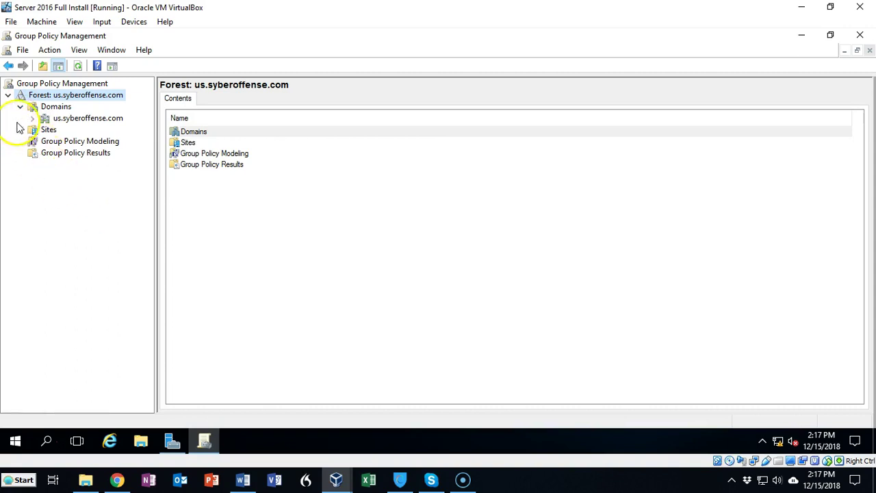
pyautogui.click(33, 119)
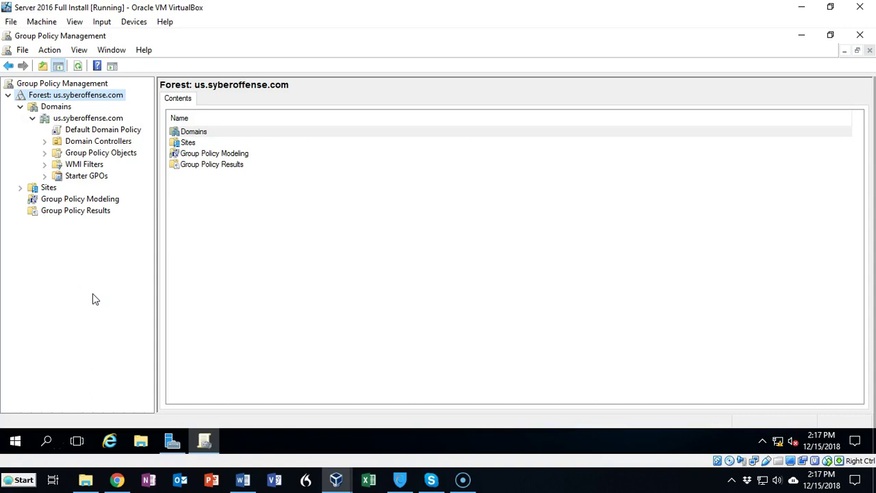
pyautogui.click(80, 270)
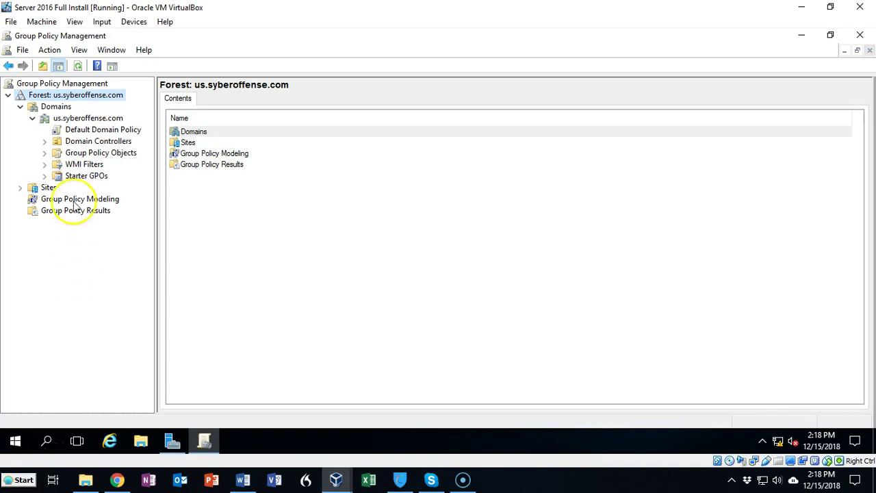
pyautogui.rightClick(92, 118)
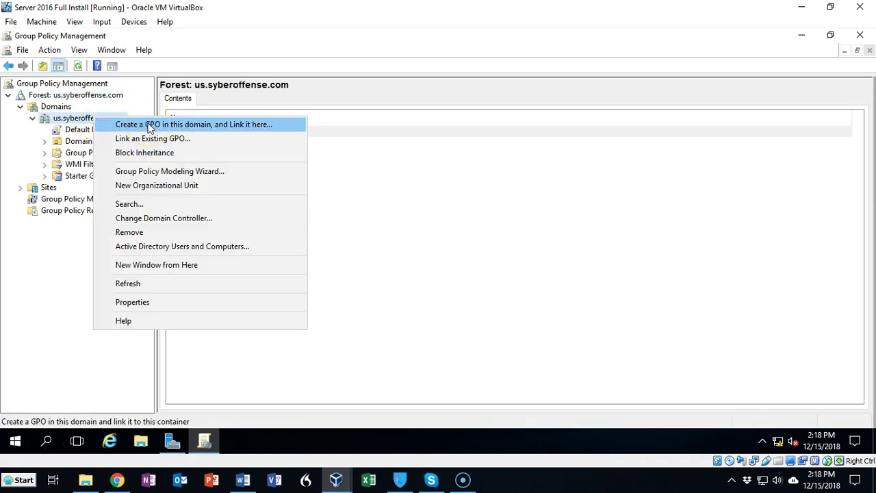
pyautogui.click(38, 272)
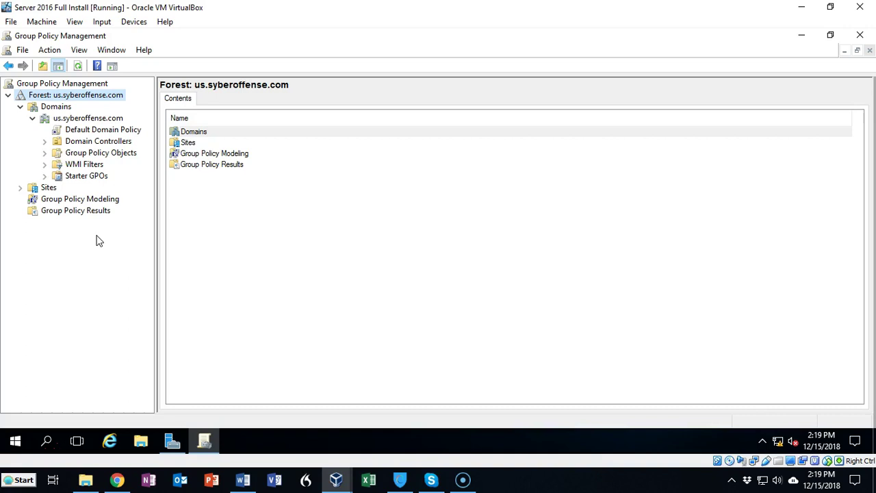
pyautogui.click(40, 347)
# - Open the Default Domain Policy for editing and maximize its editor window
pyautogui.rightClick(123, 133)
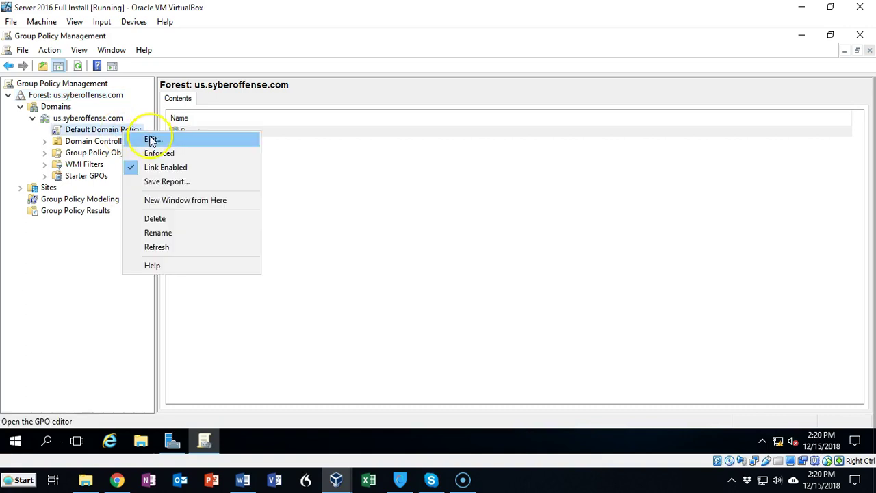
pyautogui.click(152, 140)
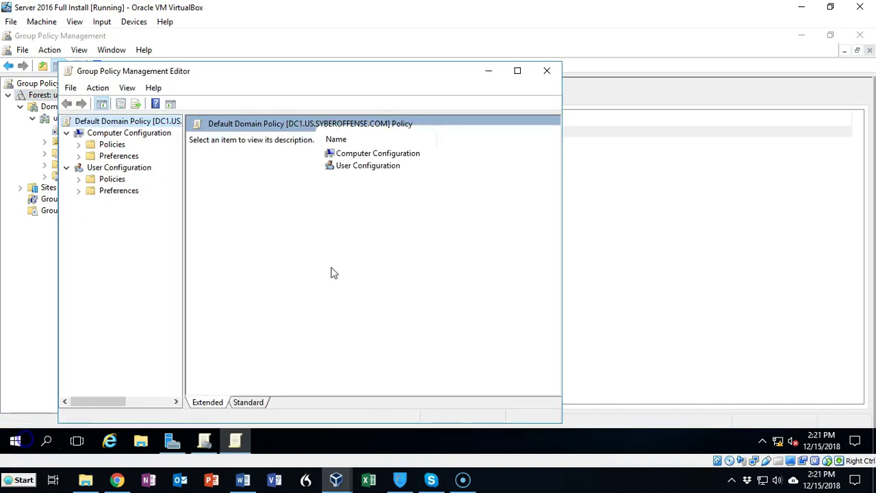
pyautogui.click(517, 71)
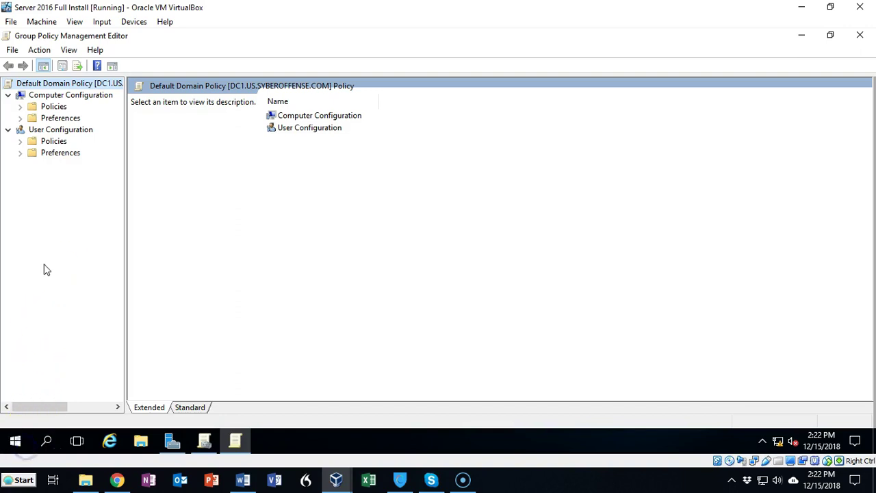
# - Expand the Computer Configuration policies through Windows Settings and Security Settings to show the Public Key Policies folders
pyautogui.click(20, 107)
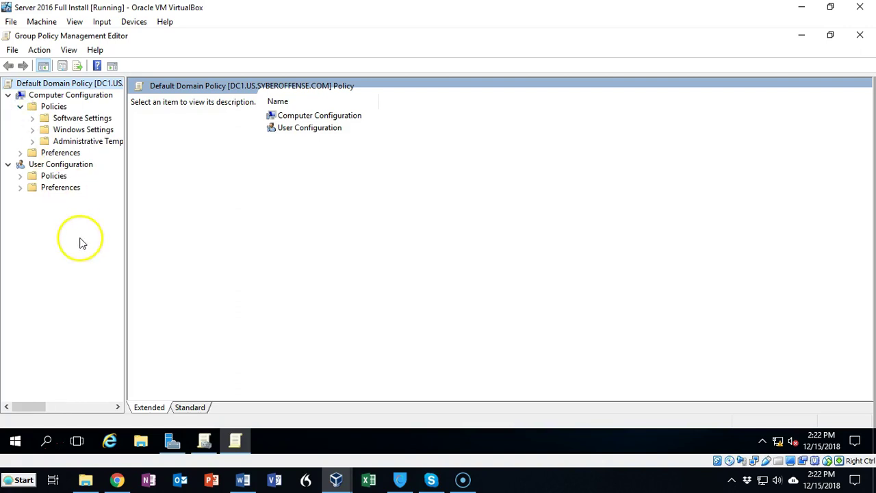
pyautogui.click(32, 129)
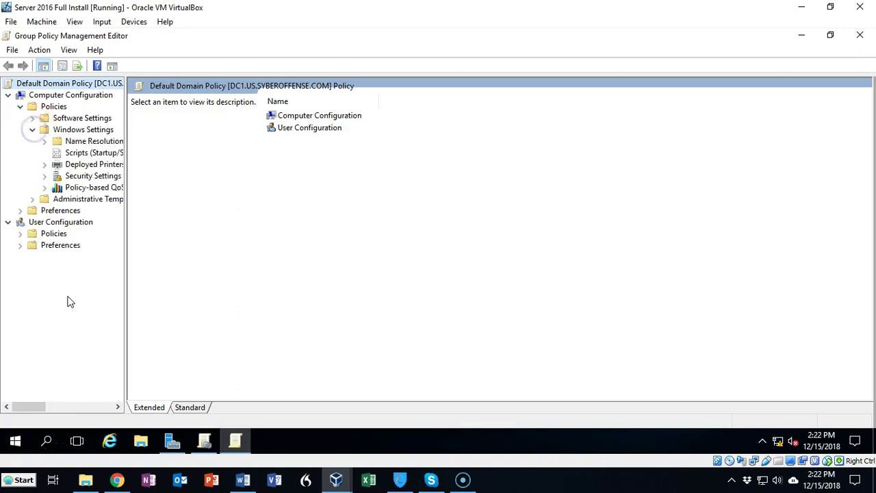
pyautogui.click(45, 176)
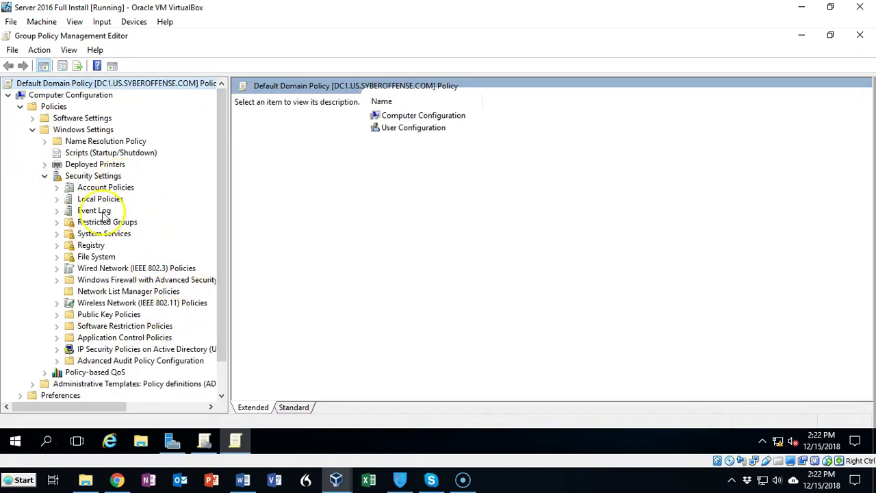
pyautogui.click(57, 315)
pyautogui.click(235, 286)
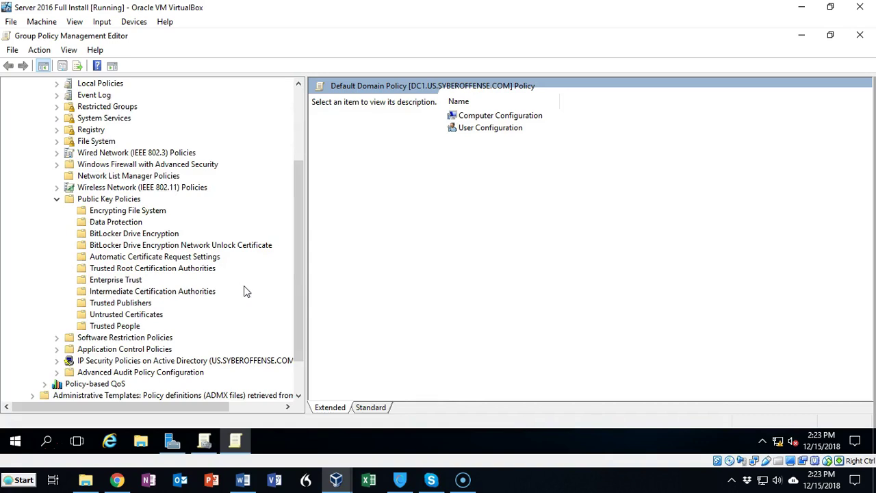
# - Start a certificate import into Trusted Root Certification Authorities and choose application.pfx from \\dc1\NETLOGON with all file types shown
pyautogui.rightClick(204, 272)
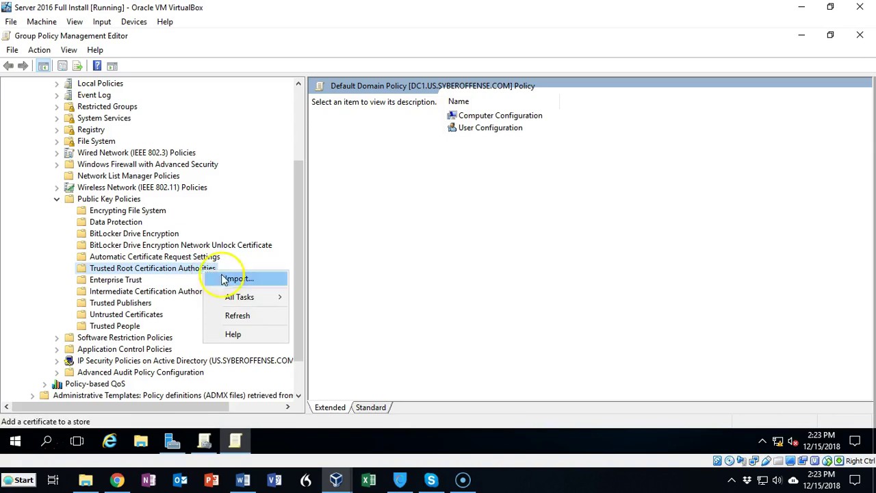
pyautogui.click(233, 281)
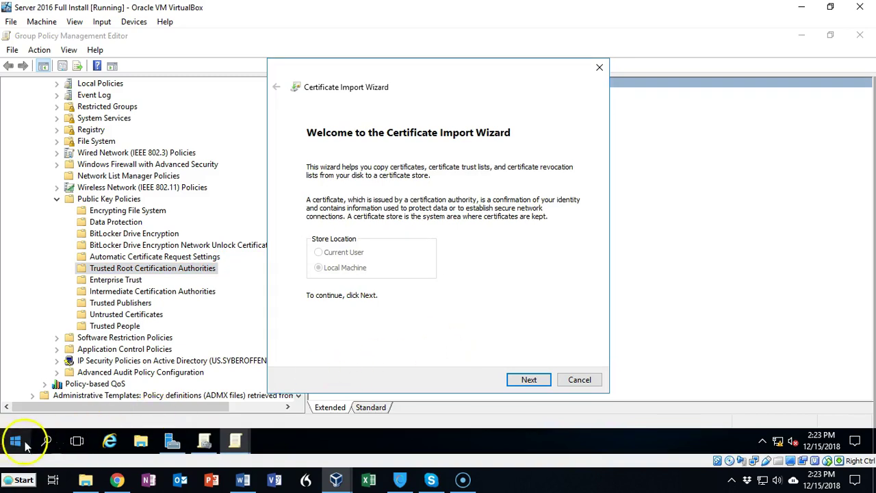
pyautogui.click(529, 380)
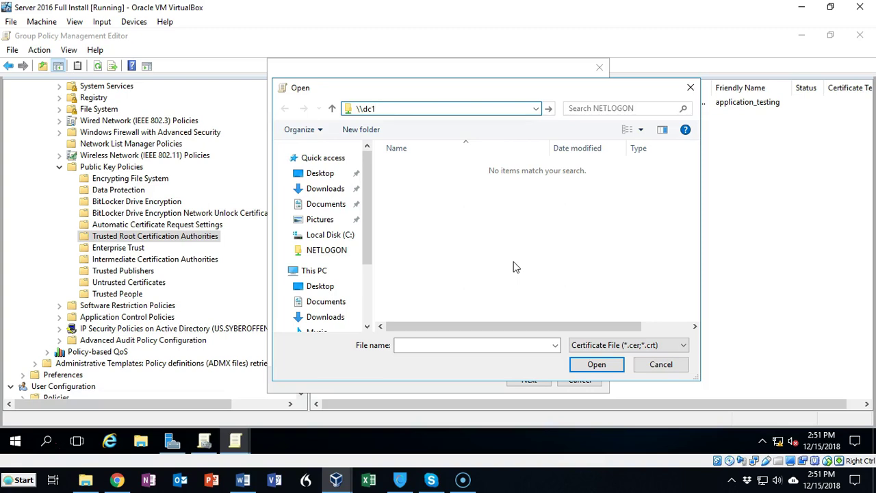
pyautogui.click(550, 110)
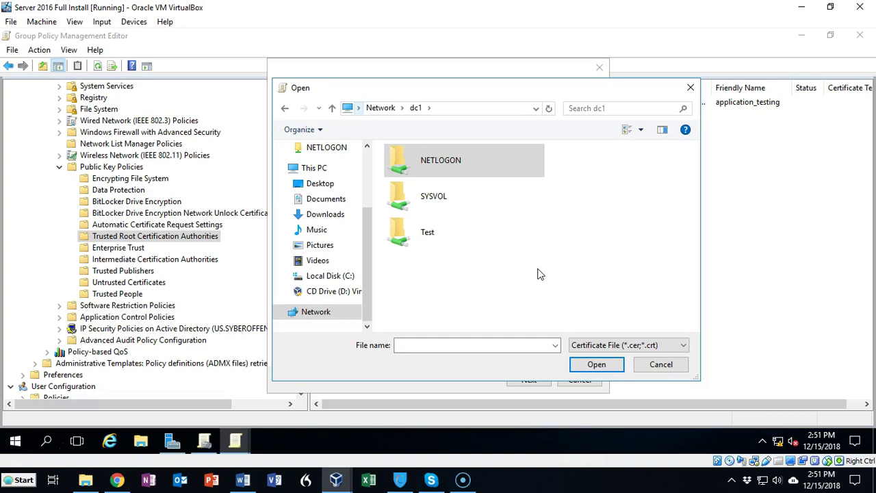
pyautogui.doubleClick(472, 169)
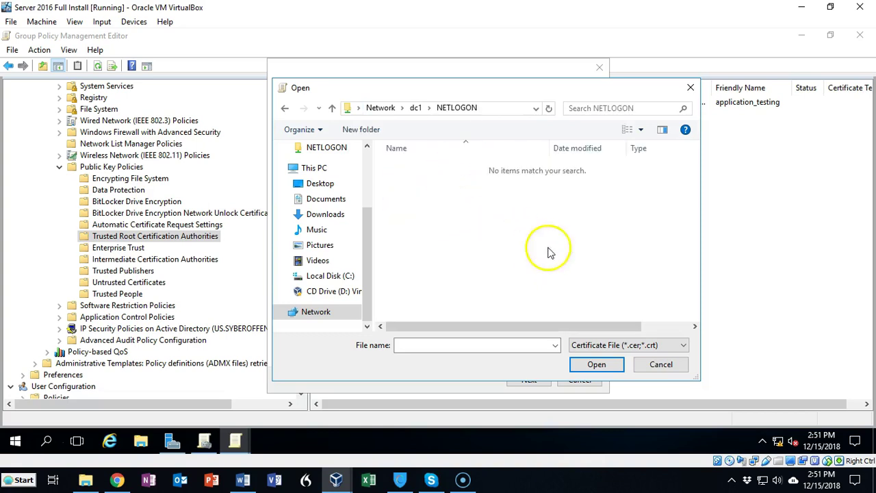
pyautogui.click(683, 346)
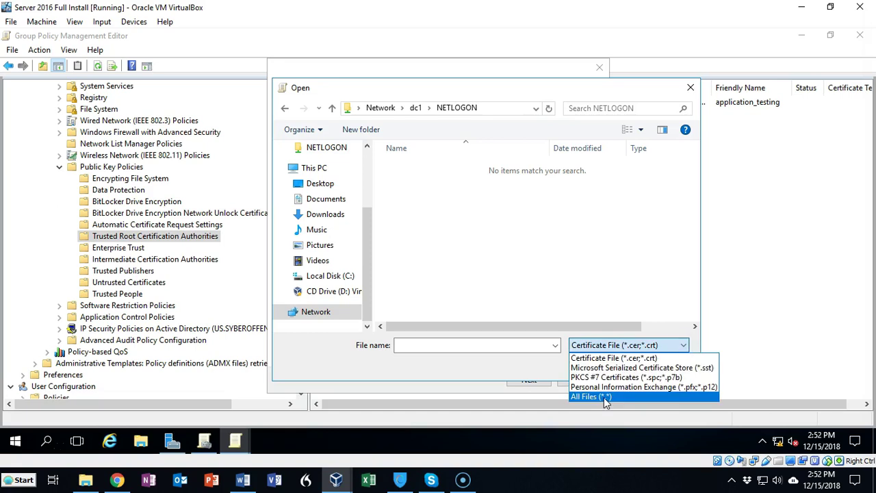
pyautogui.click(604, 397)
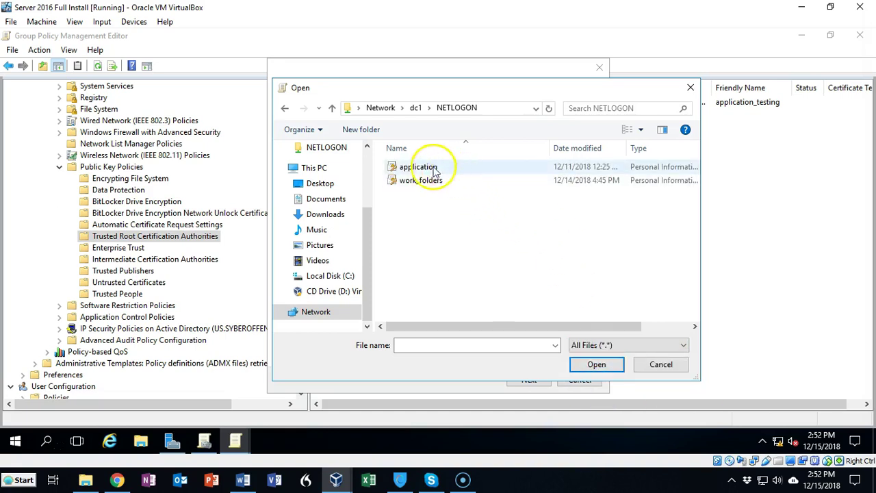
pyautogui.doubleClick(411, 168)
pyautogui.click(425, 187)
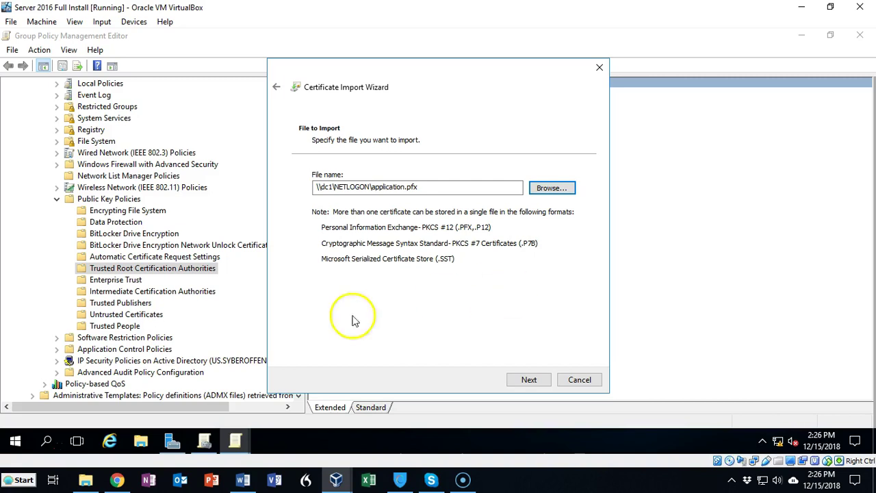
# - Enter the private key password and mark the key as exportable, with all extended properties included
pyautogui.click(529, 381)
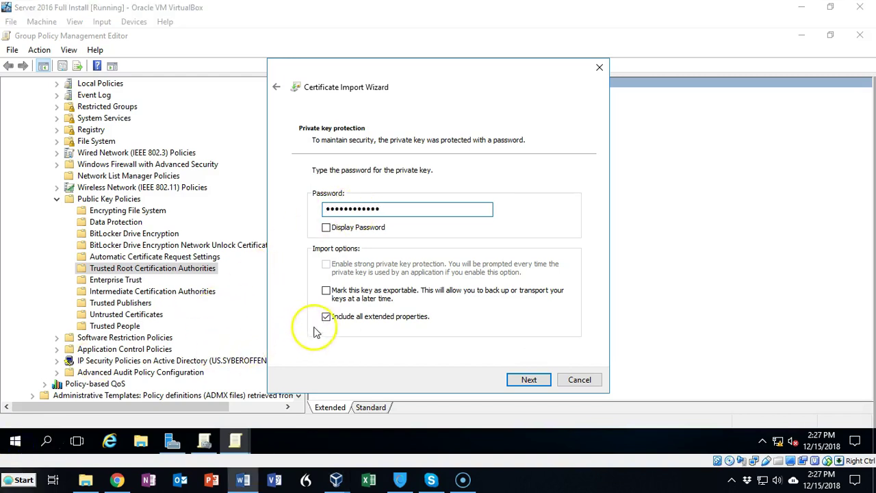
pyautogui.click(327, 291)
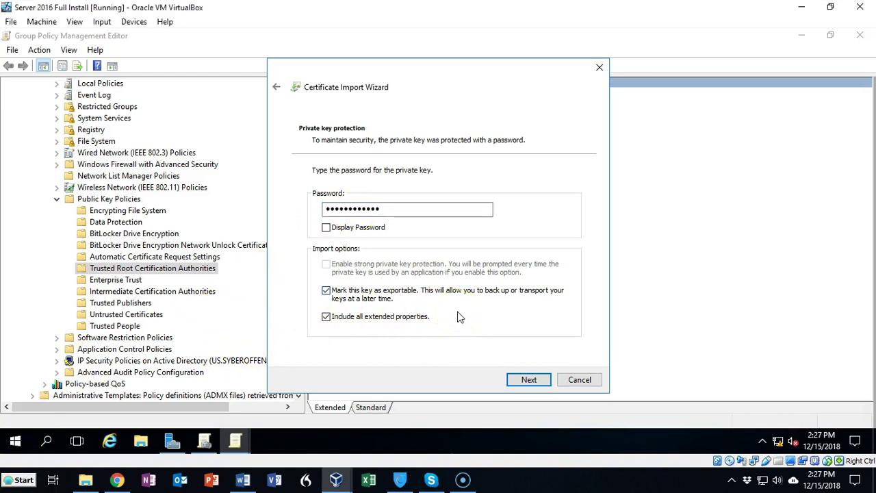
pyautogui.click(529, 380)
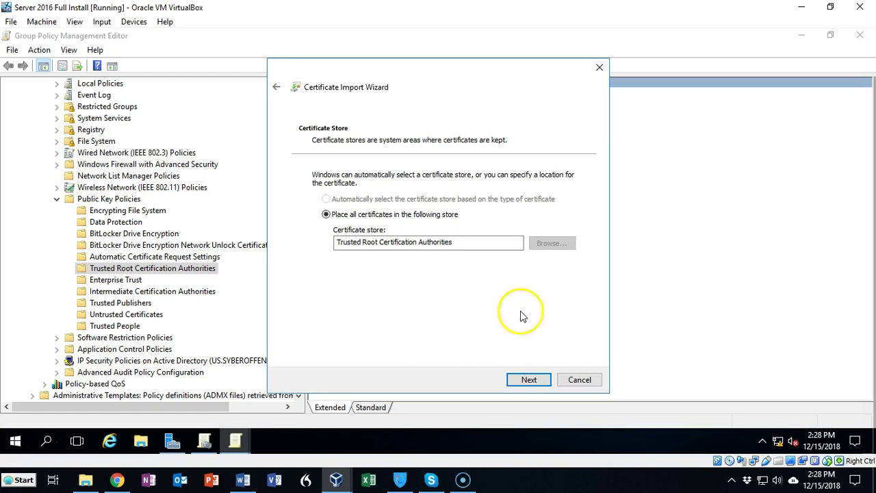
# - Accept Trusted Root Certification Authorities as the certificate store and finish the import
pyautogui.click(530, 381)
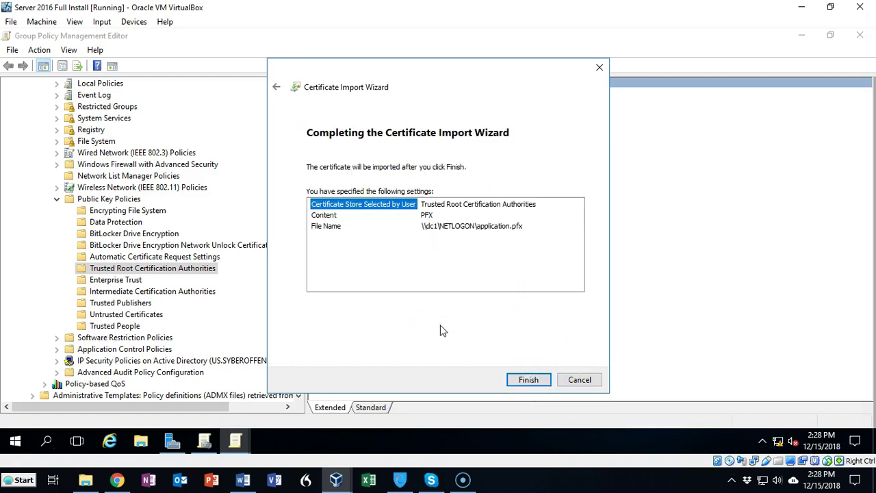
pyautogui.click(526, 381)
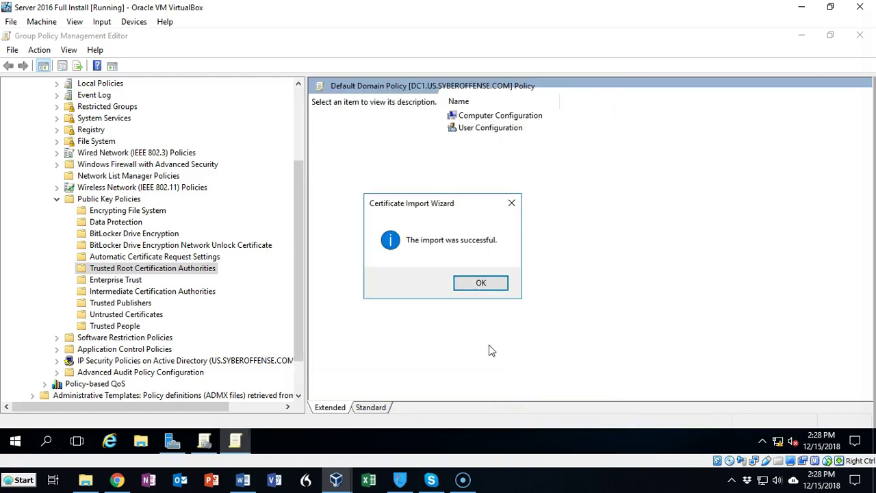
pyautogui.click(481, 284)
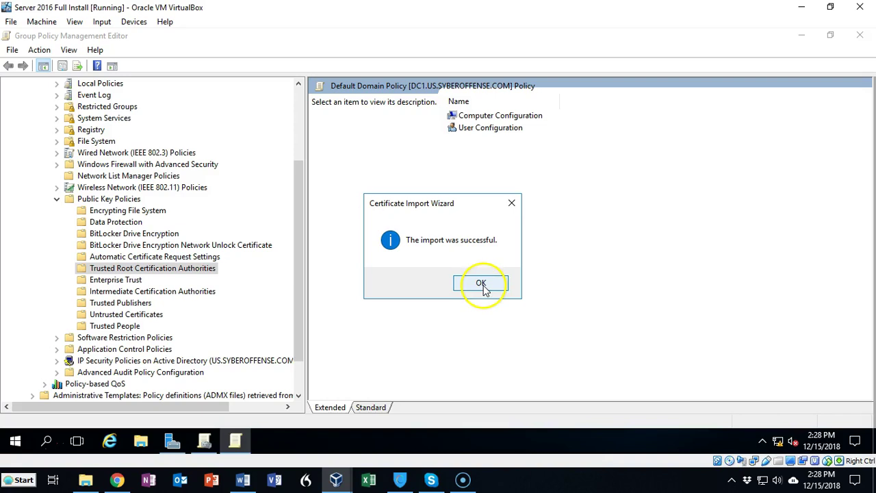
# - Open the Trusted Root Certification Authorities folder and check its list for the imported certificate
pyautogui.scroll(-1, 227, 267)
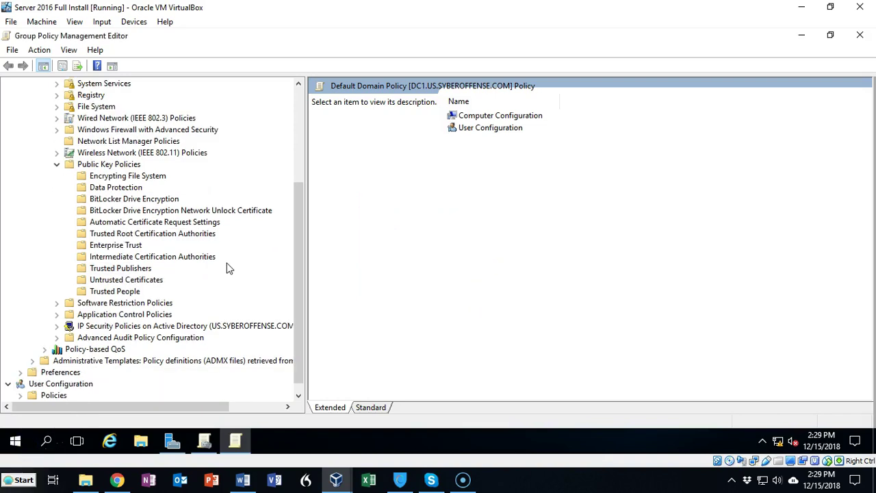
pyautogui.click(173, 236)
pyautogui.click(172, 237)
pyautogui.click(497, 195)
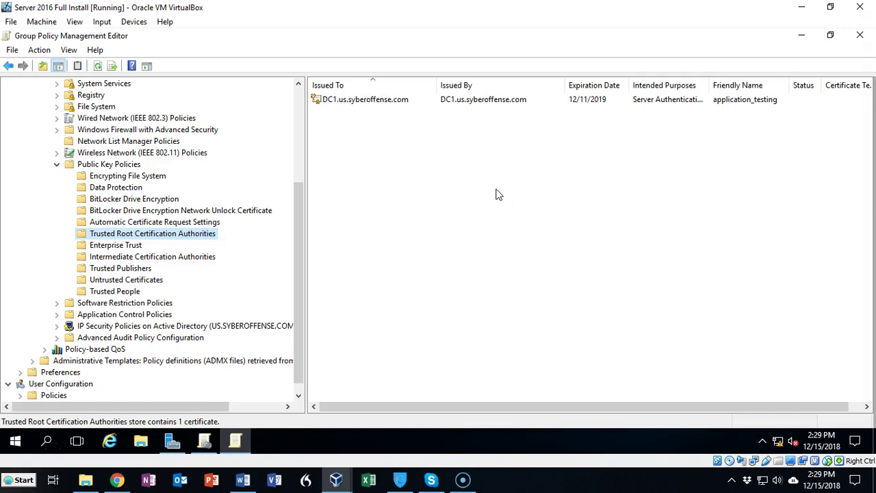
pyautogui.click(549, 266)
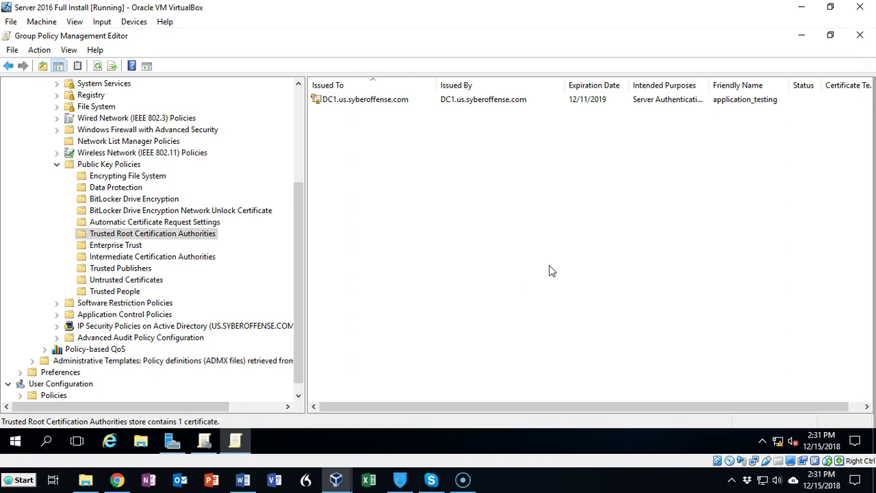
pyautogui.click(548, 271)
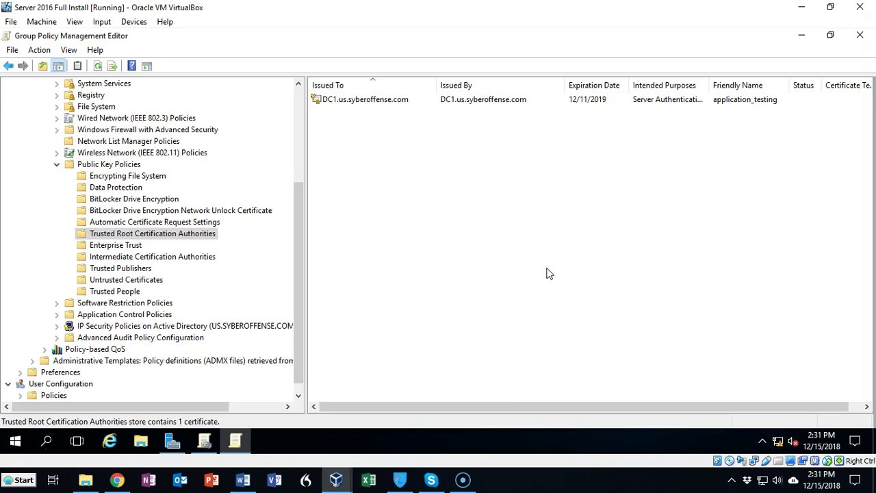